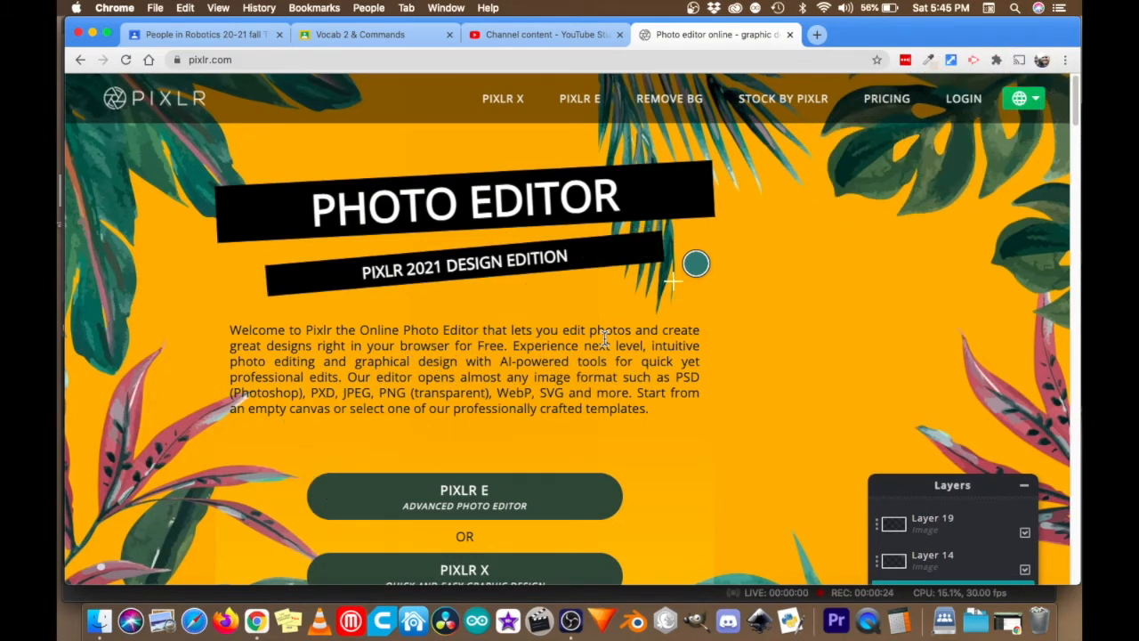
- Open the Pixlr X quick graphic design editor and start creating a new image
scroll(604, 338, "down", 2)
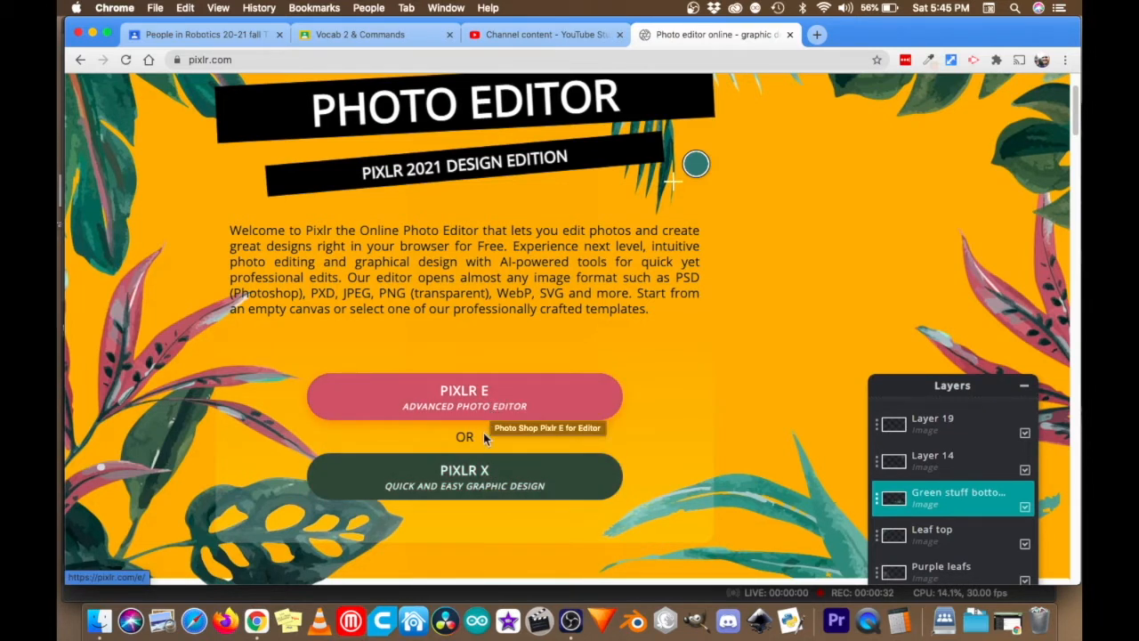
left_click(457, 490)
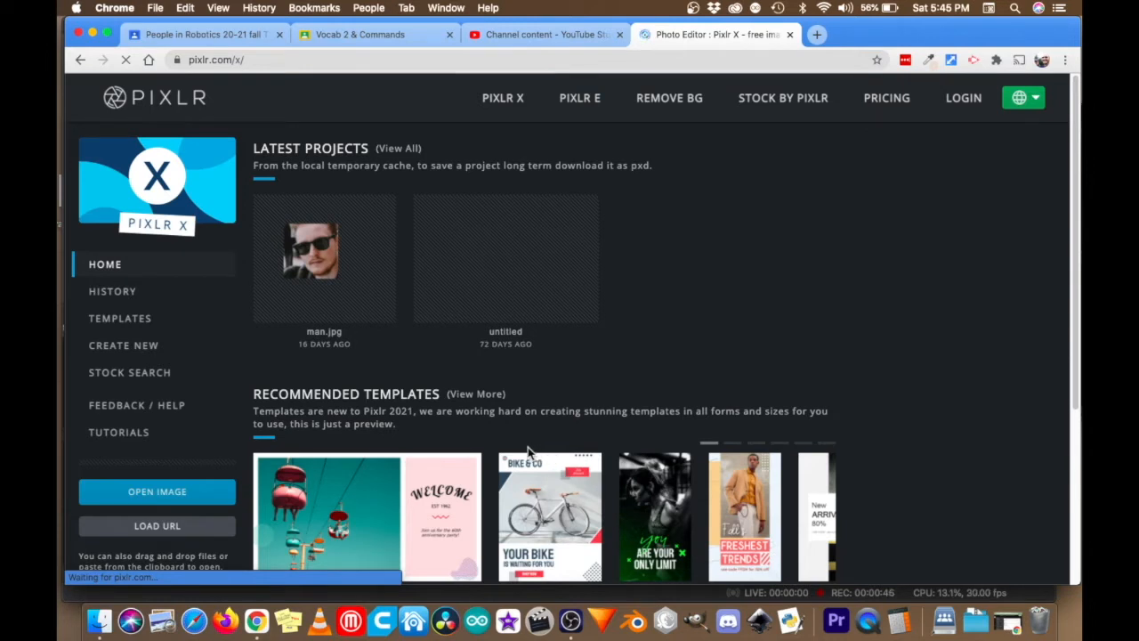
left_click(123, 346)
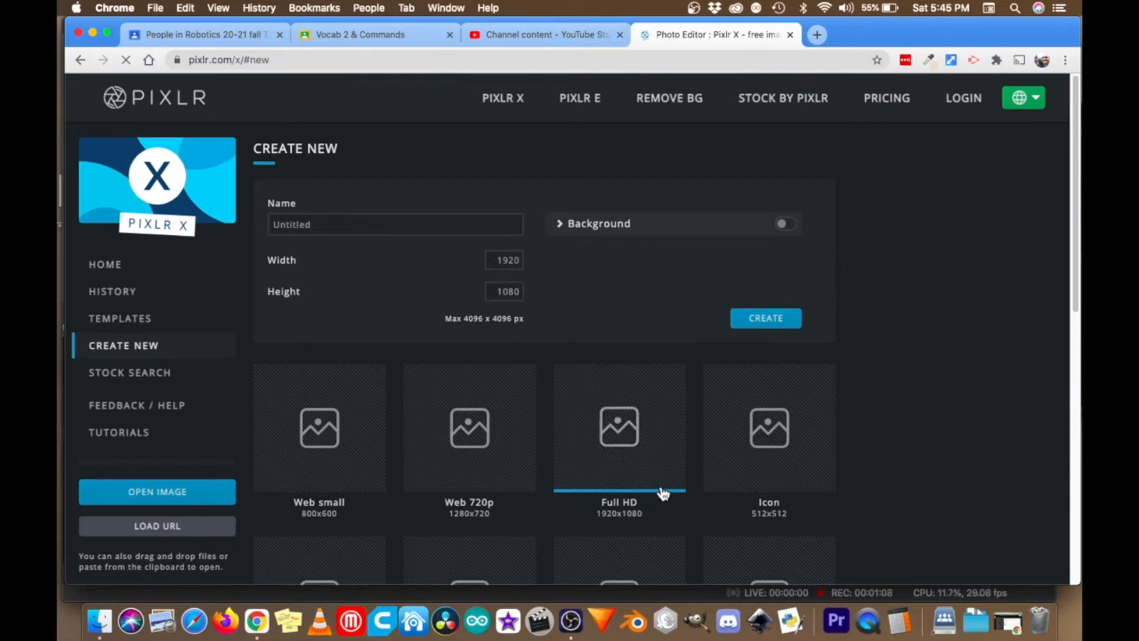
- Create a 1920 x 1080 canvas with the background enabled and filled with the green preset colour
scroll(481, 430, "down", 3)
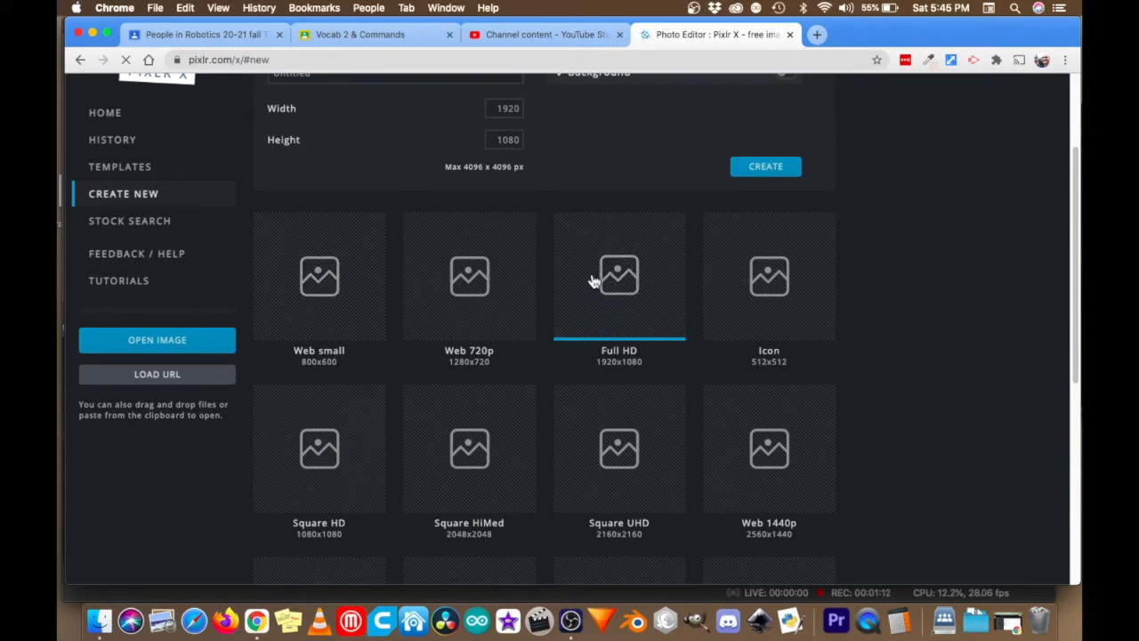
scroll(613, 277, "up", 3)
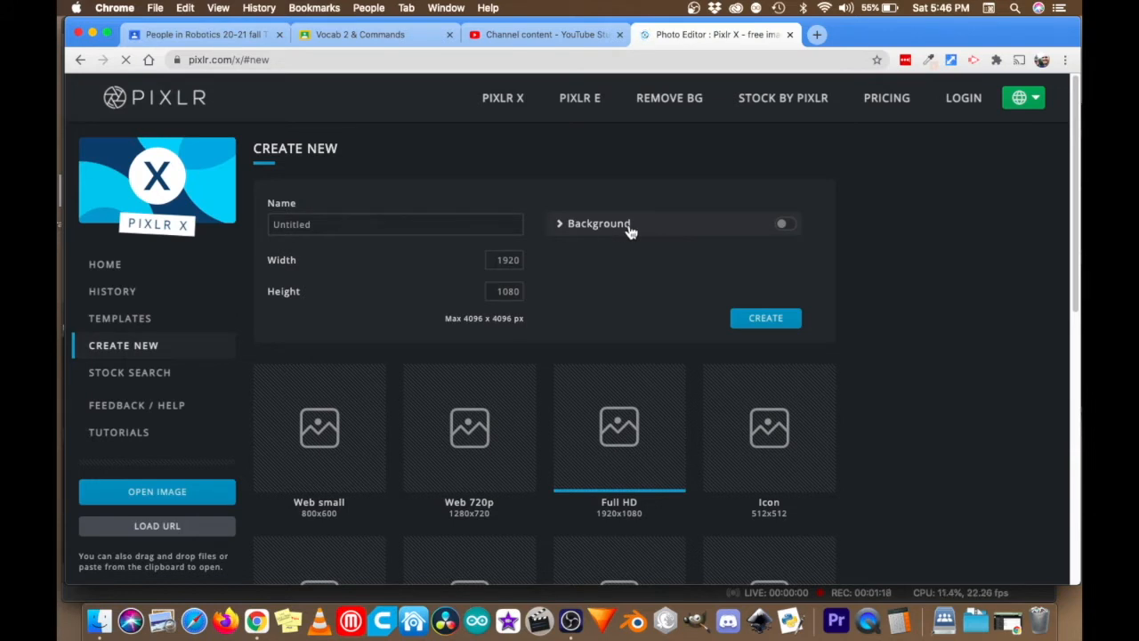
left_click(789, 228)
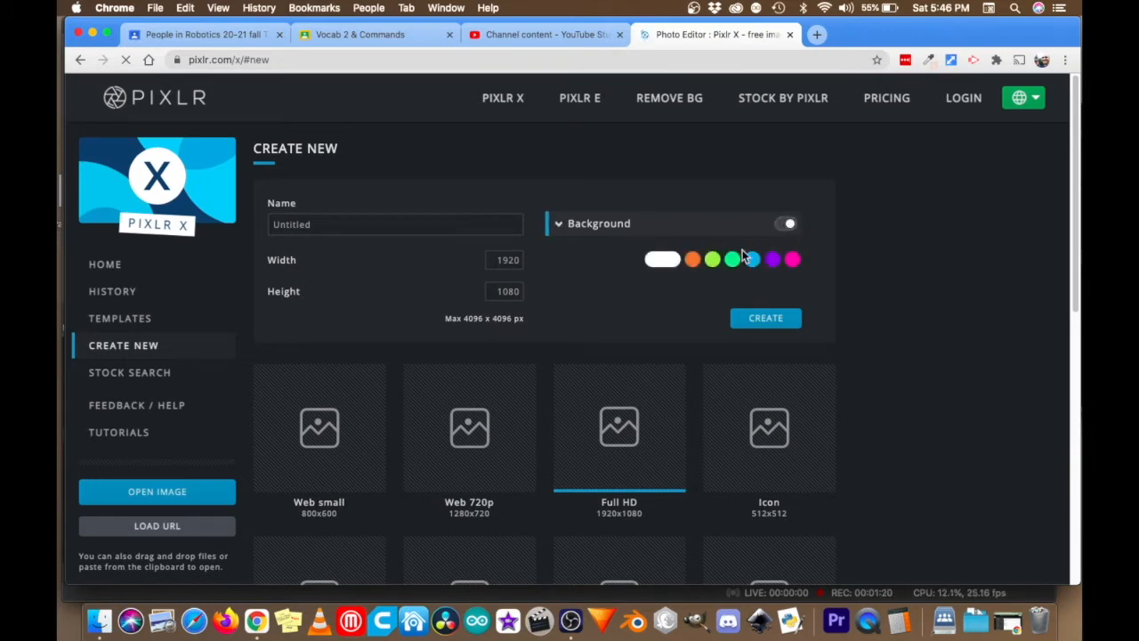
left_click(732, 260)
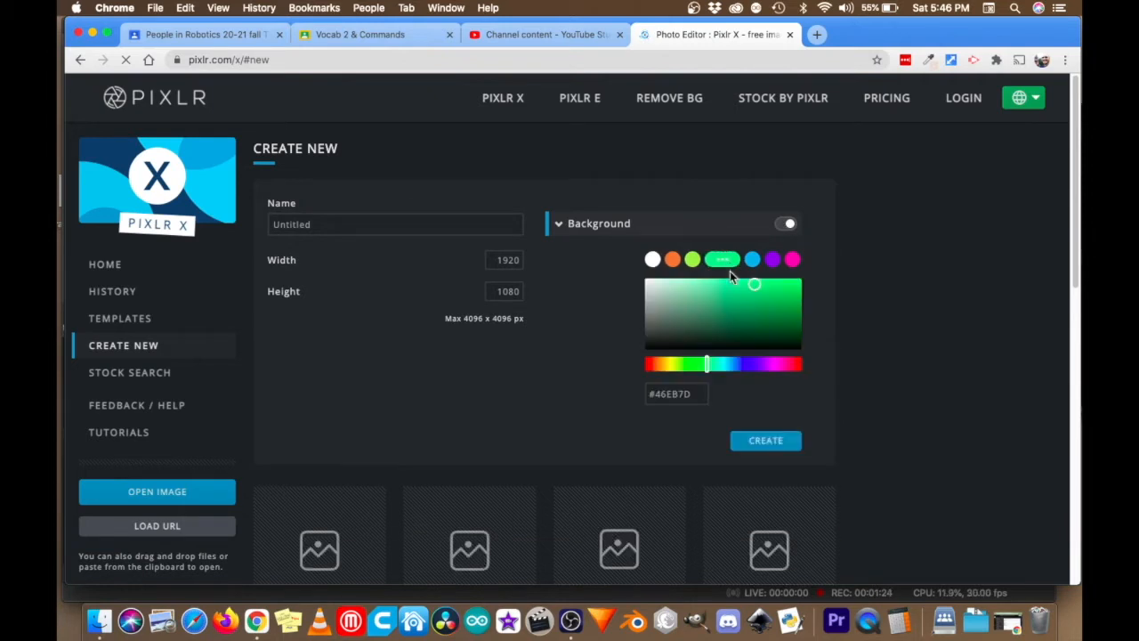
left_click(767, 441)
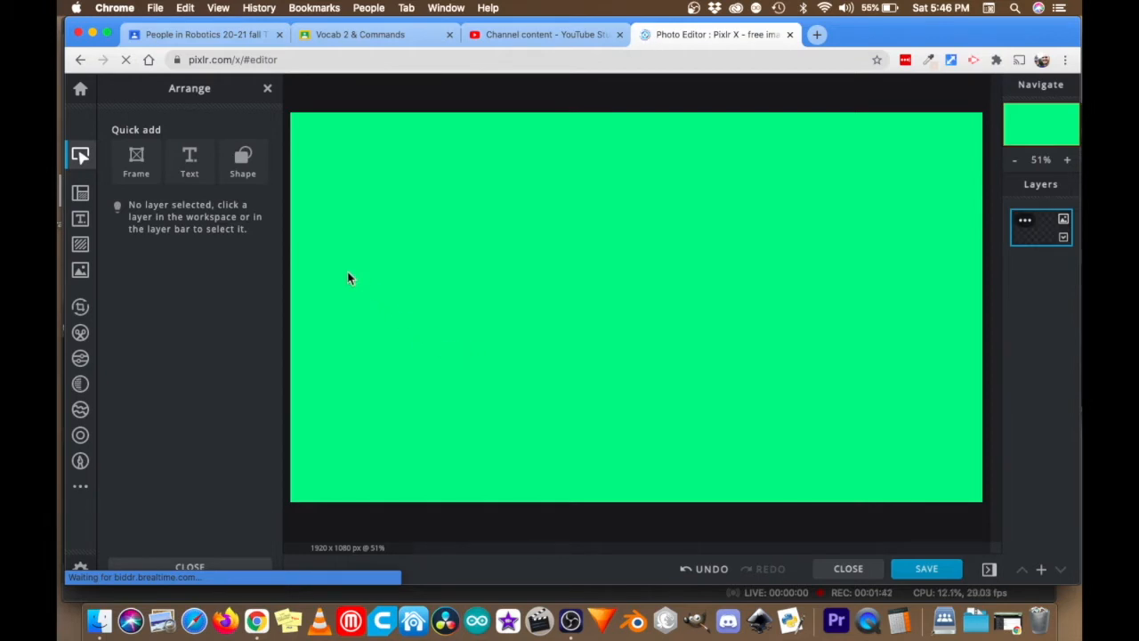
- Add a text layer to the canvas and set its colour to near-black #080606
left_click(187, 164)
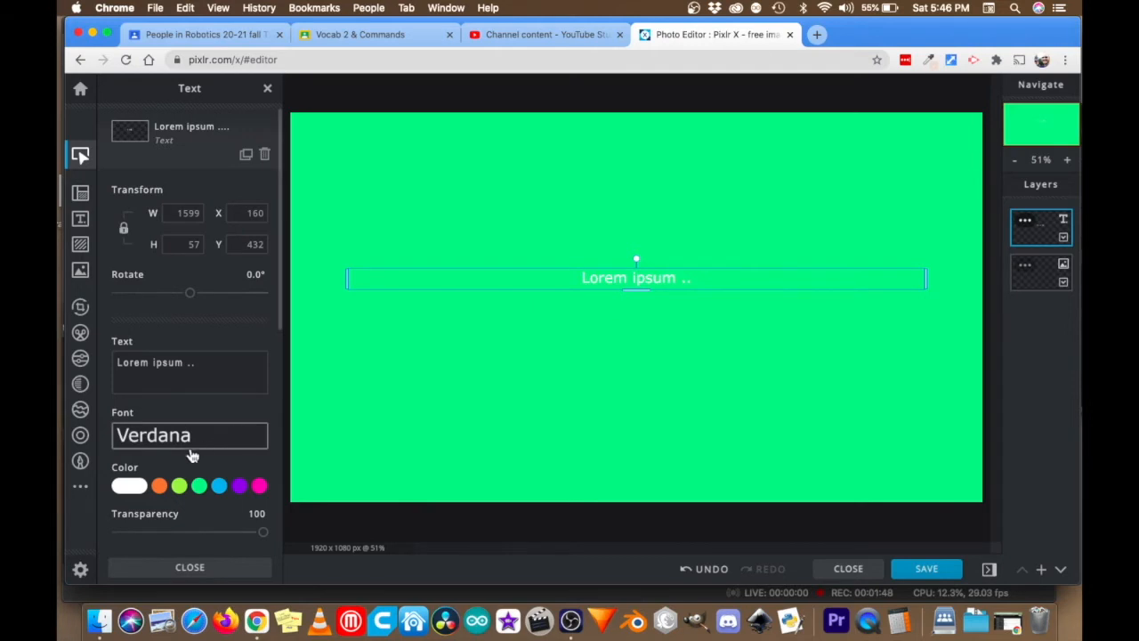
left_click(131, 487)
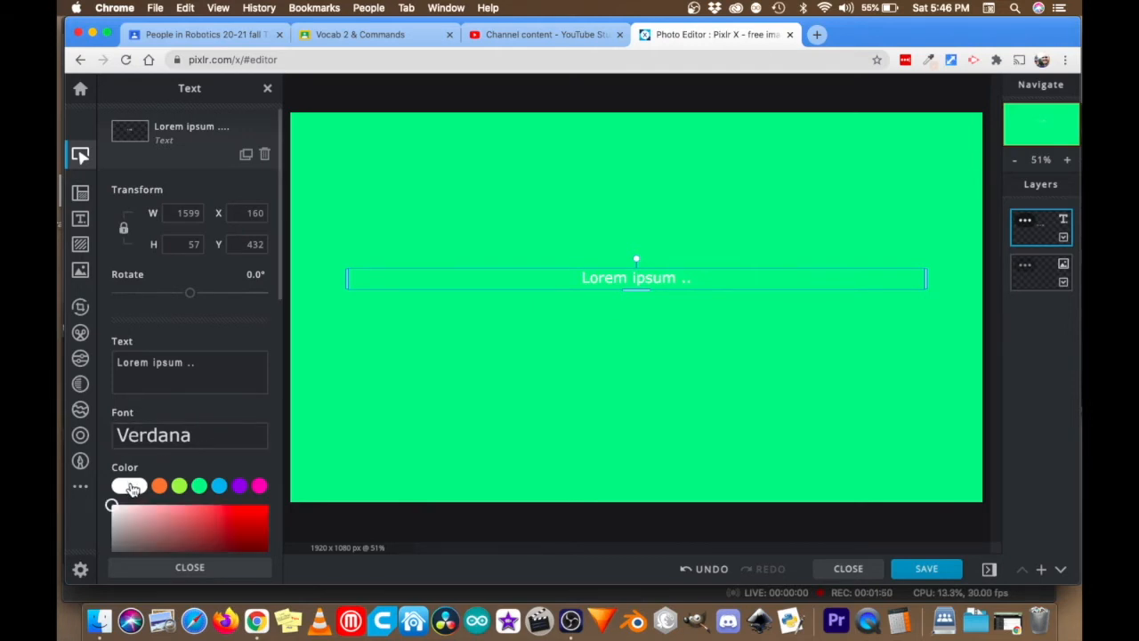
scroll(182, 449, "down", 4)
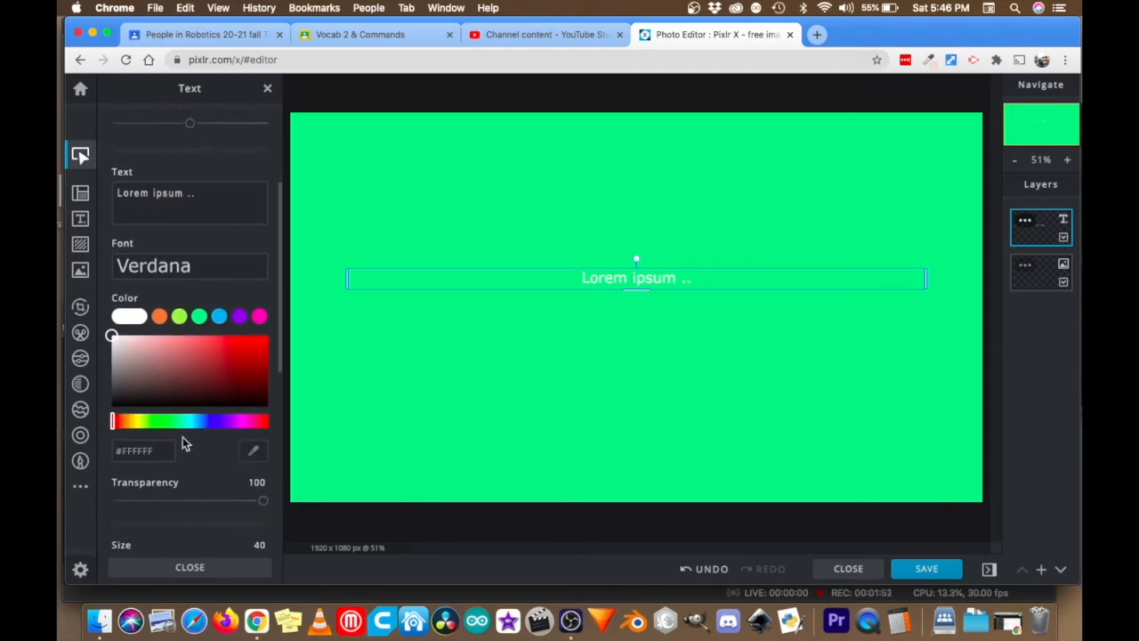
left_click_drag(126, 389, 153, 408)
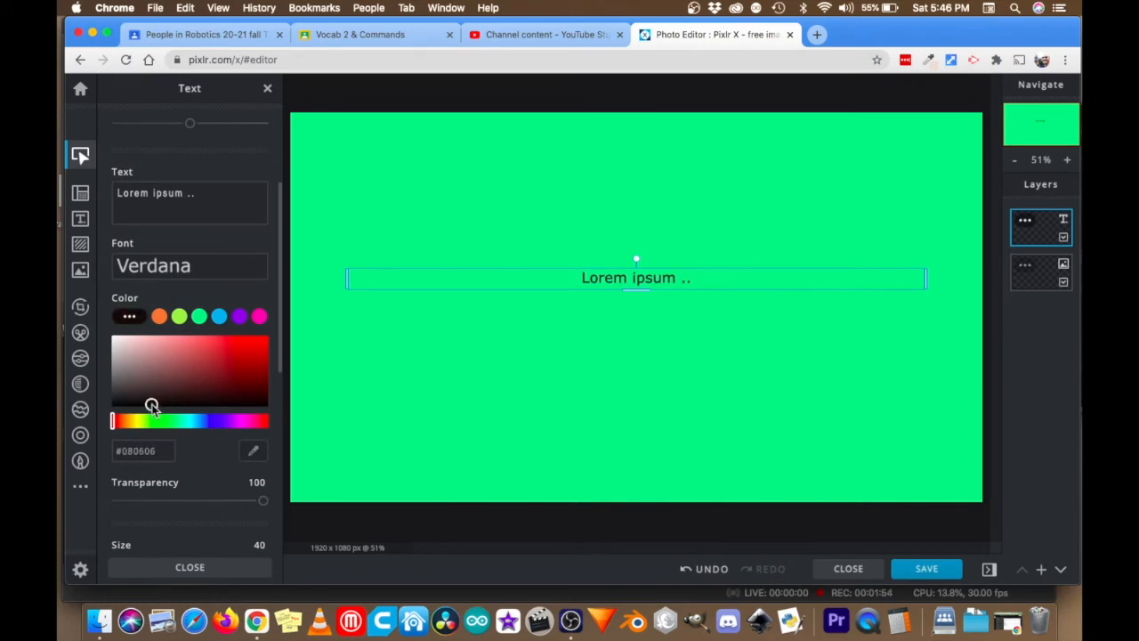
- Change the text layer's font to Amaranth
left_click(184, 214)
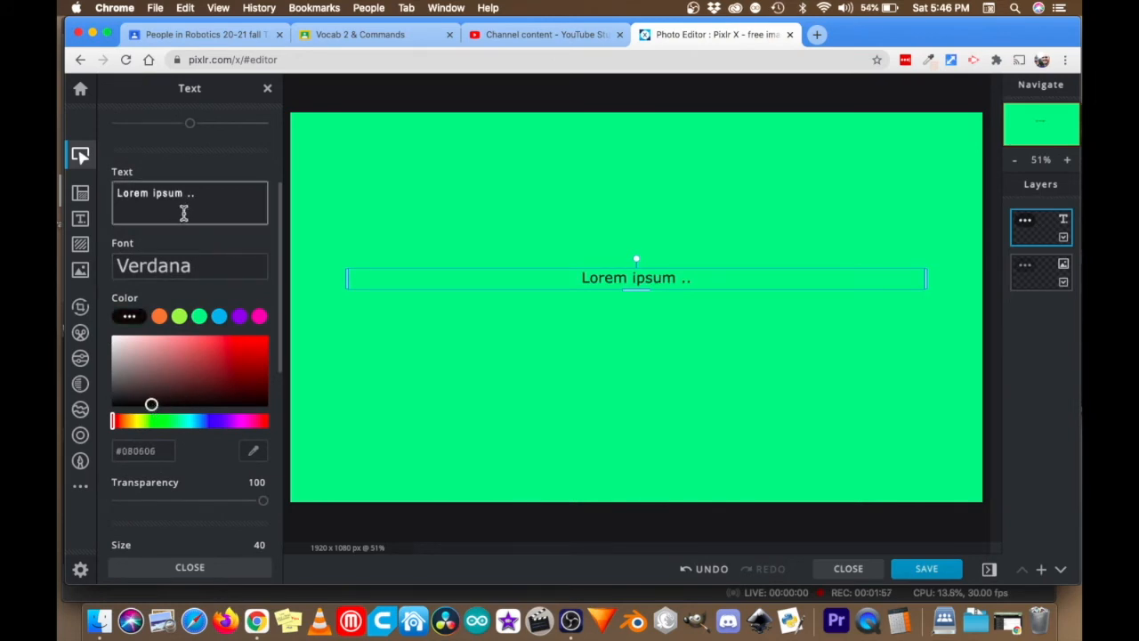
left_click(178, 266)
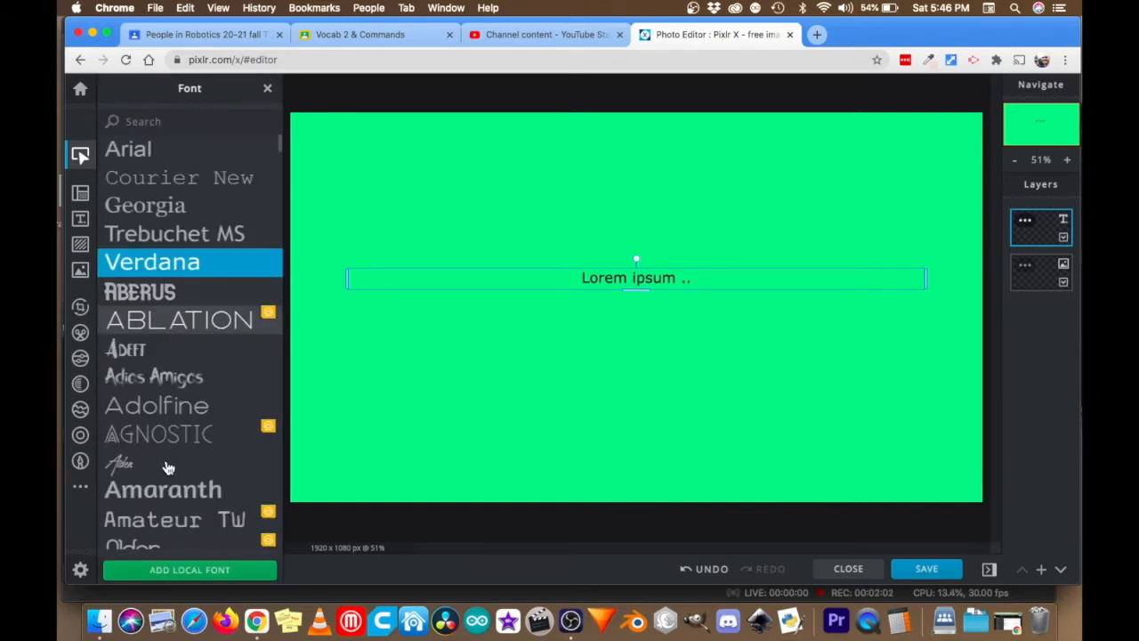
left_click(163, 493)
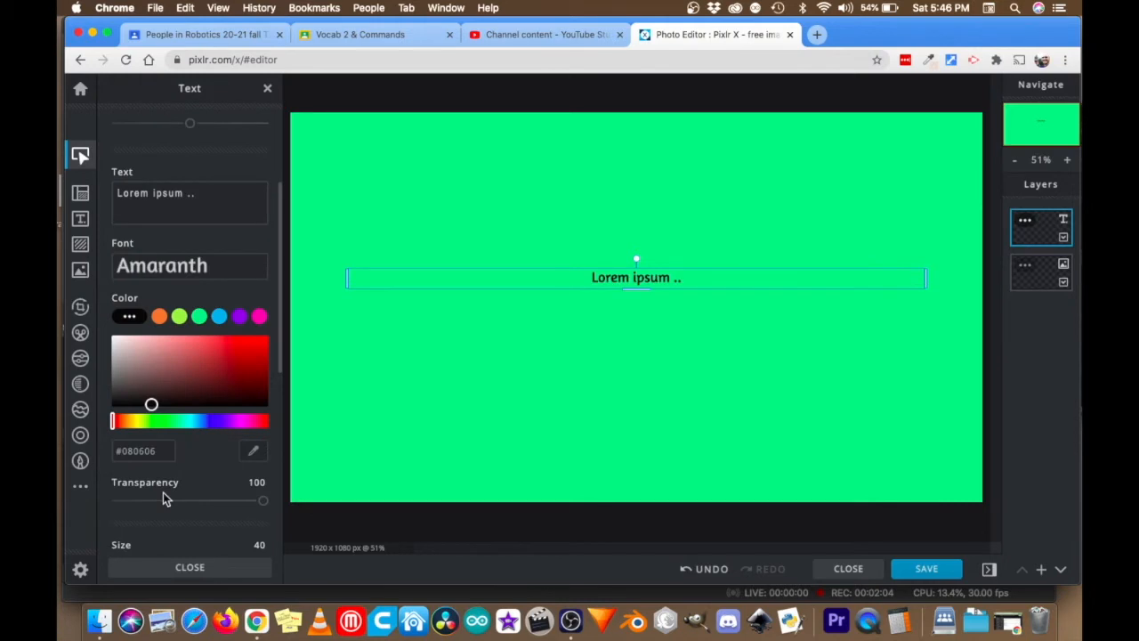
- Enlarge the text to size 205 and rotate it to -29 degrees
scroll(183, 360, "up", 3)
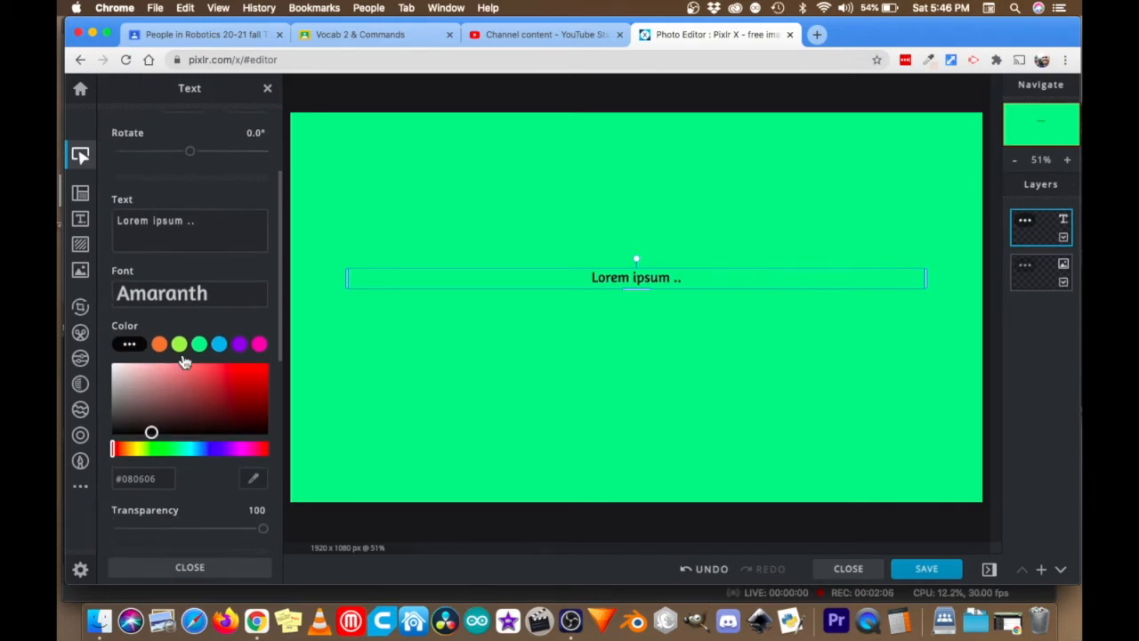
scroll(190, 285, "up", 2)
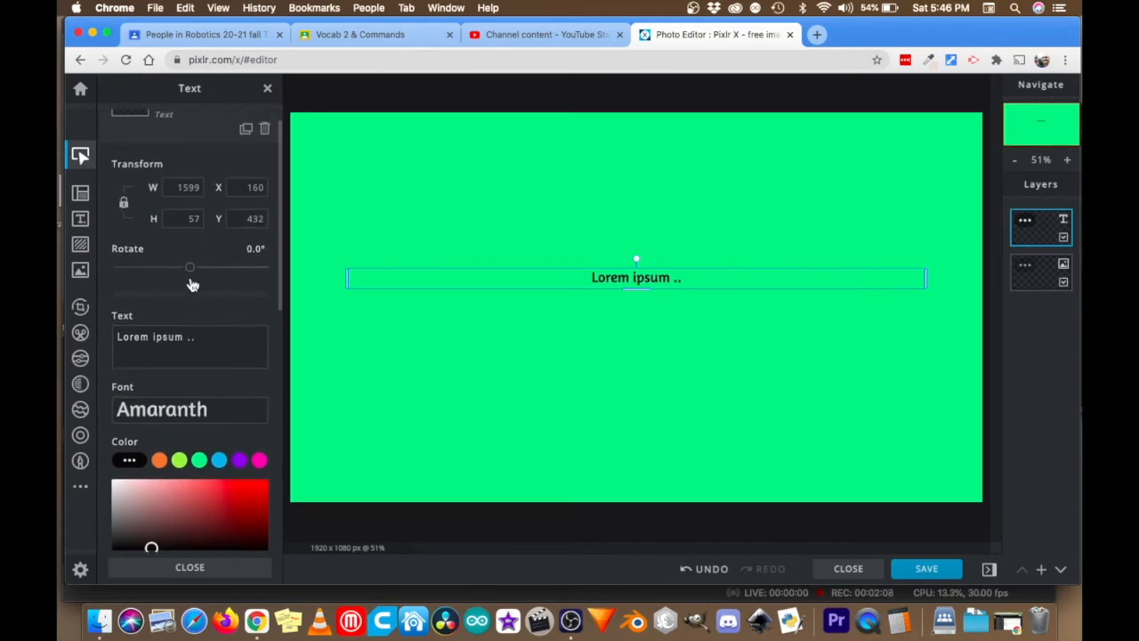
scroll(190, 280, "down", 5)
scroll(190, 283, "down", 5)
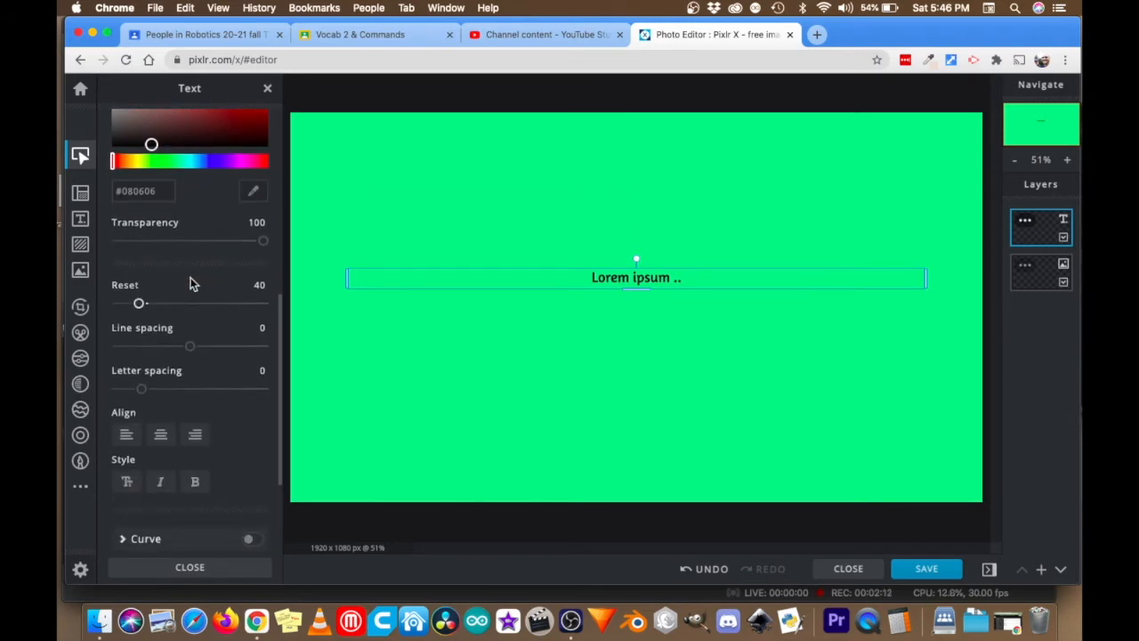
left_click_drag(139, 304, 185, 307)
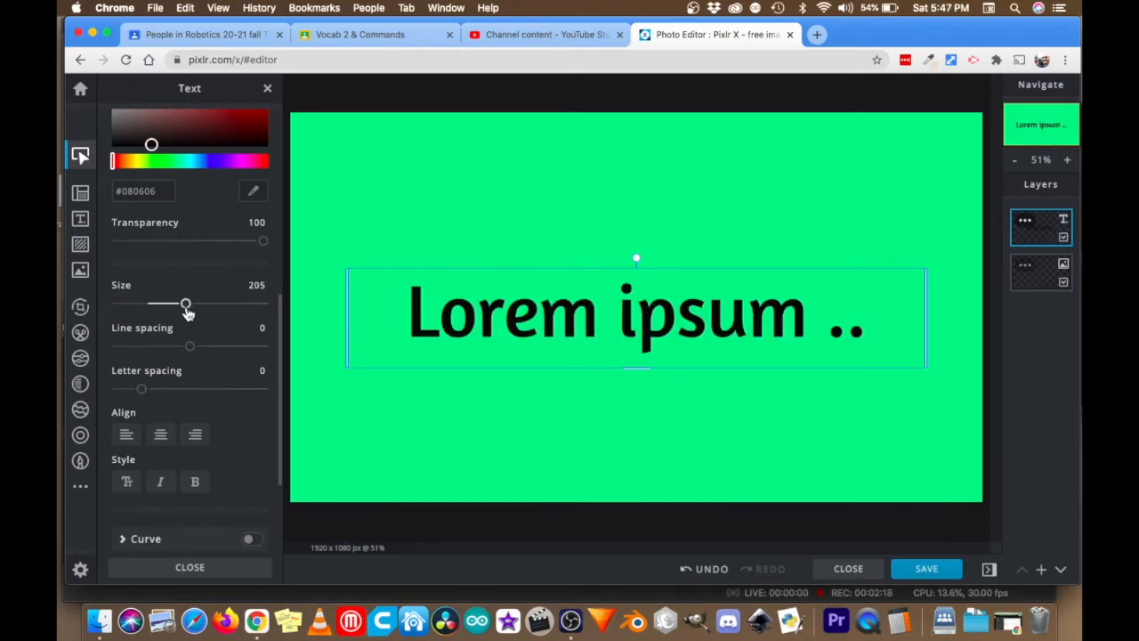
scroll(172, 285, "up", 6)
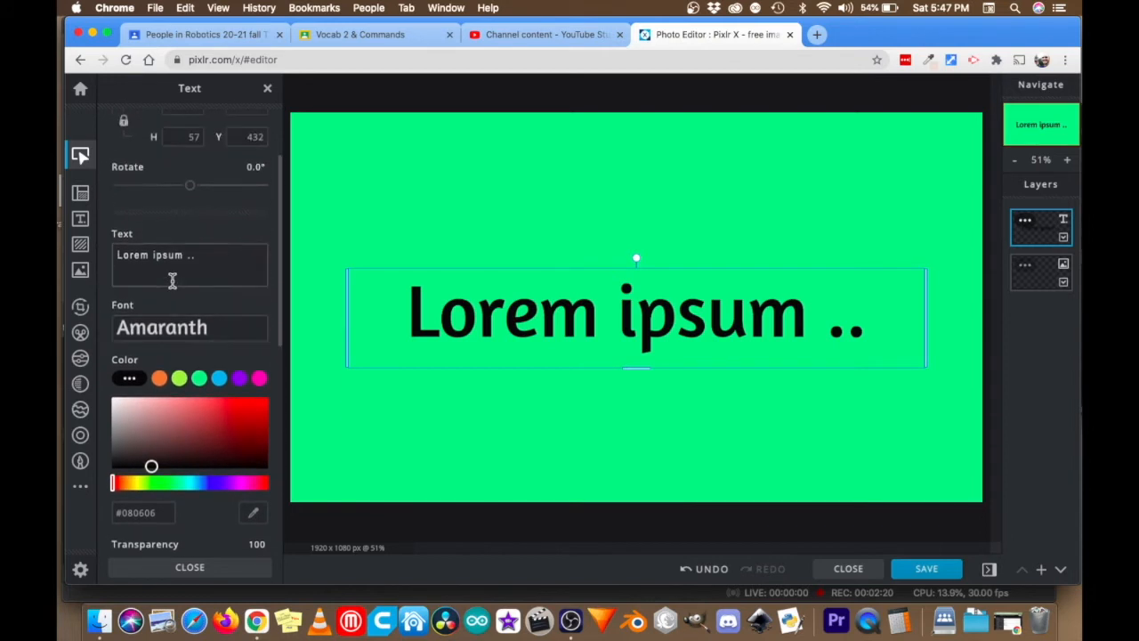
left_click_drag(188, 297, 179, 304)
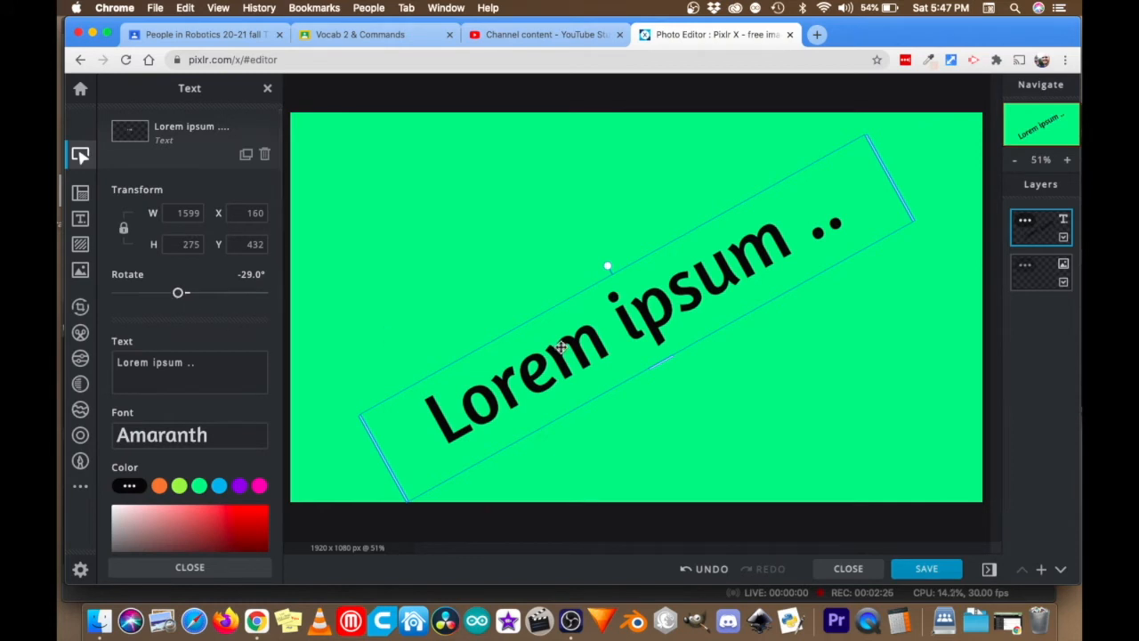
- Replace the placeholder text on the canvas with PIXLR.COM
double_click(654, 326)
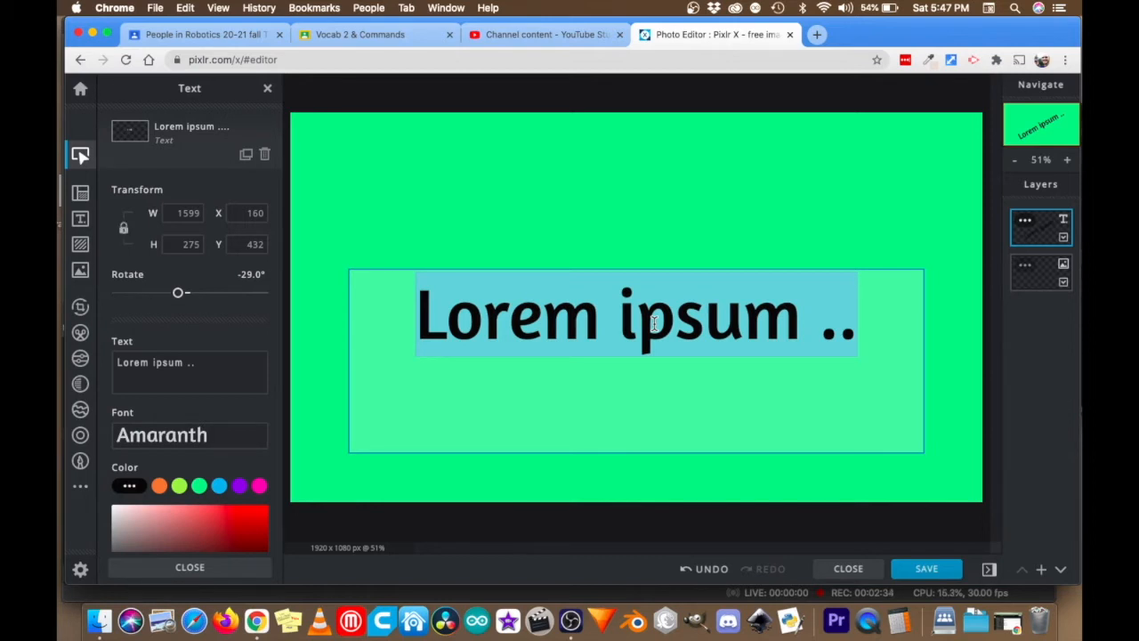
type("PIXL")
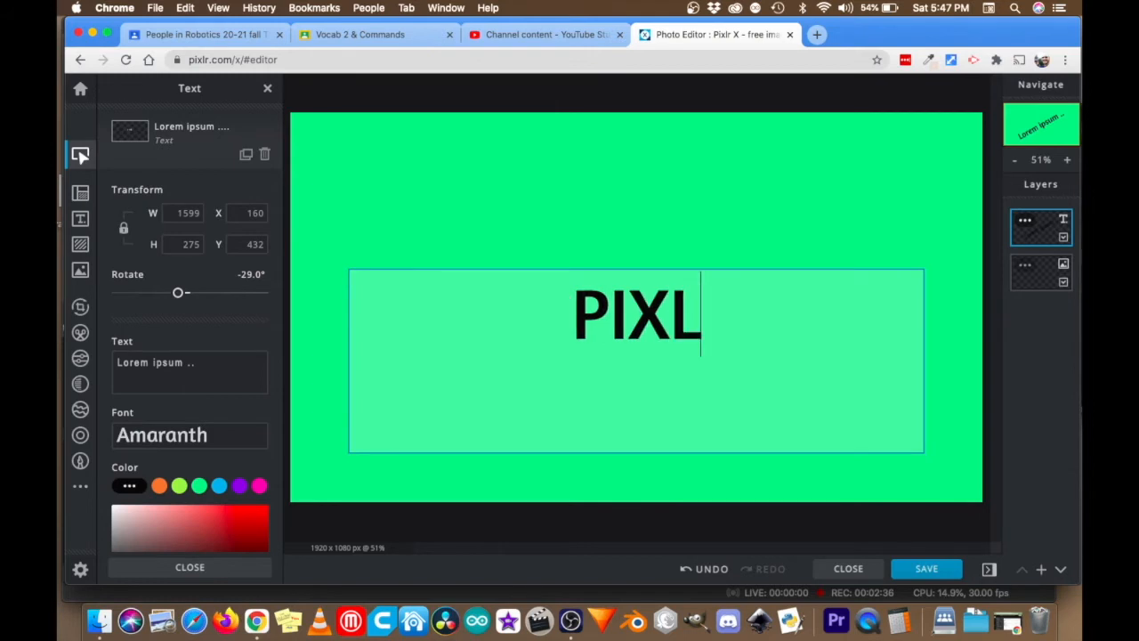
type("R.COM")
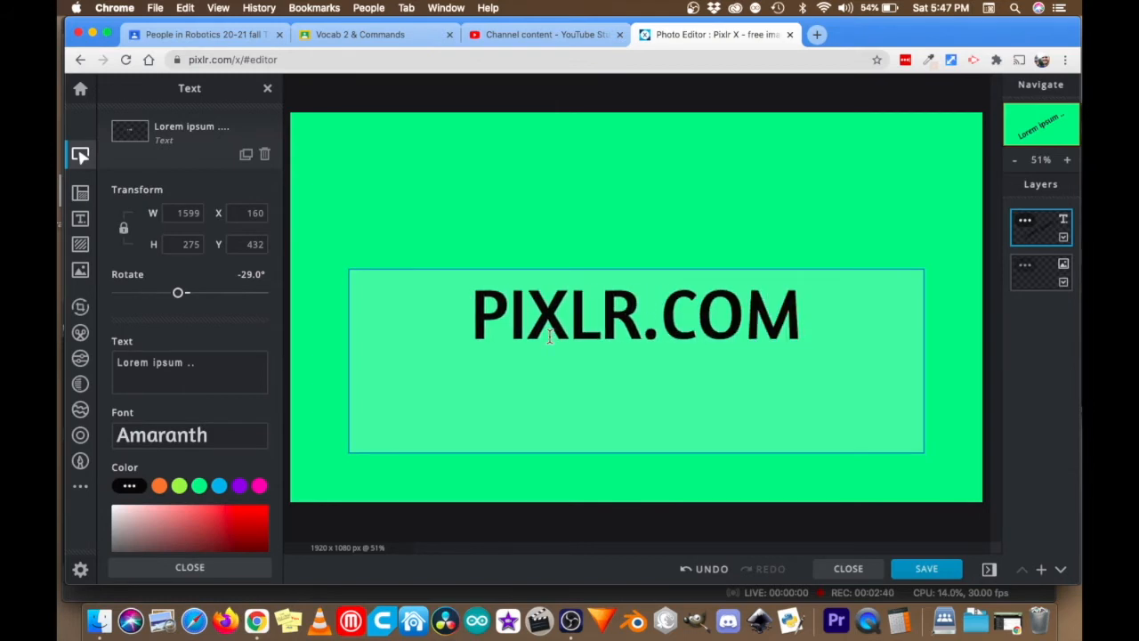
left_click(344, 199)
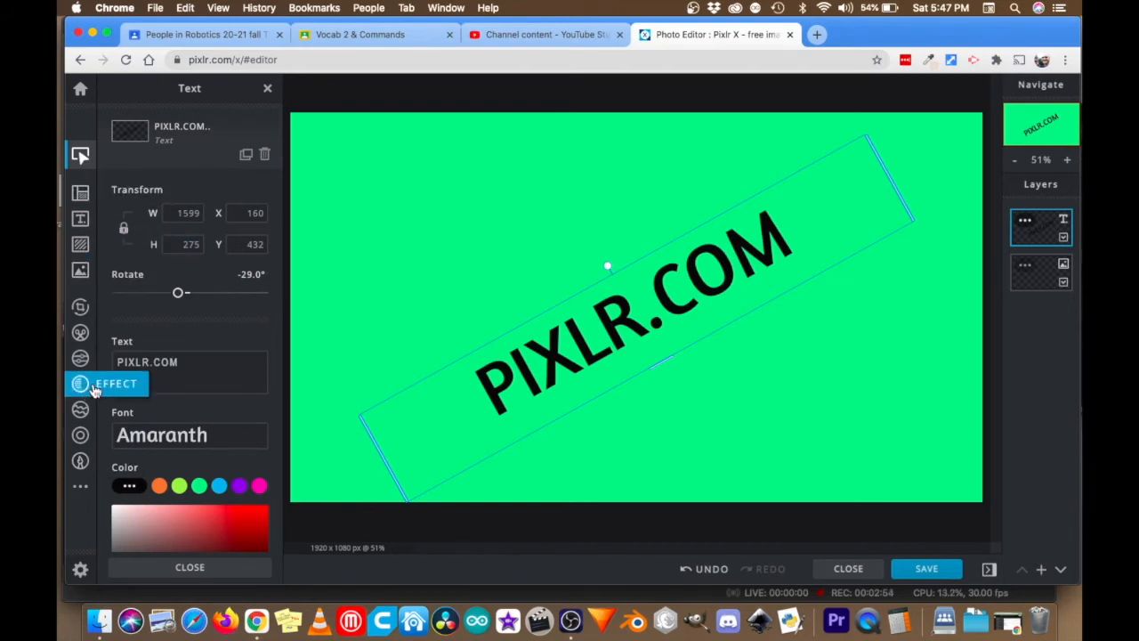
- Save the image under the name Pixlr-logo as a PNG and download it
left_click(939, 574)
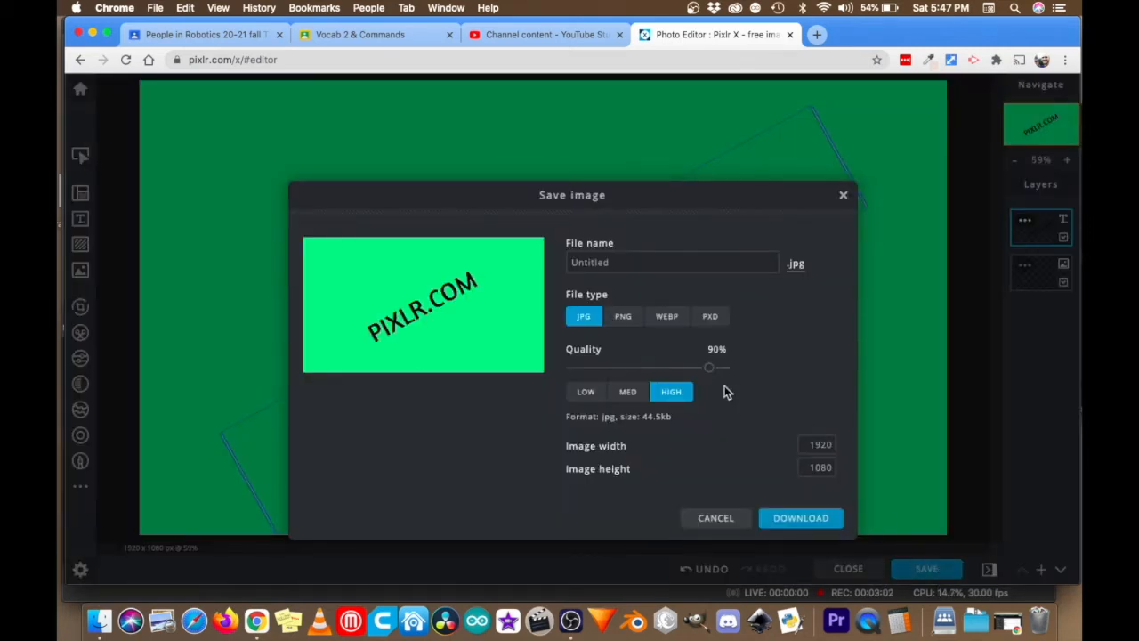
left_click(617, 262)
type("Pixlr")
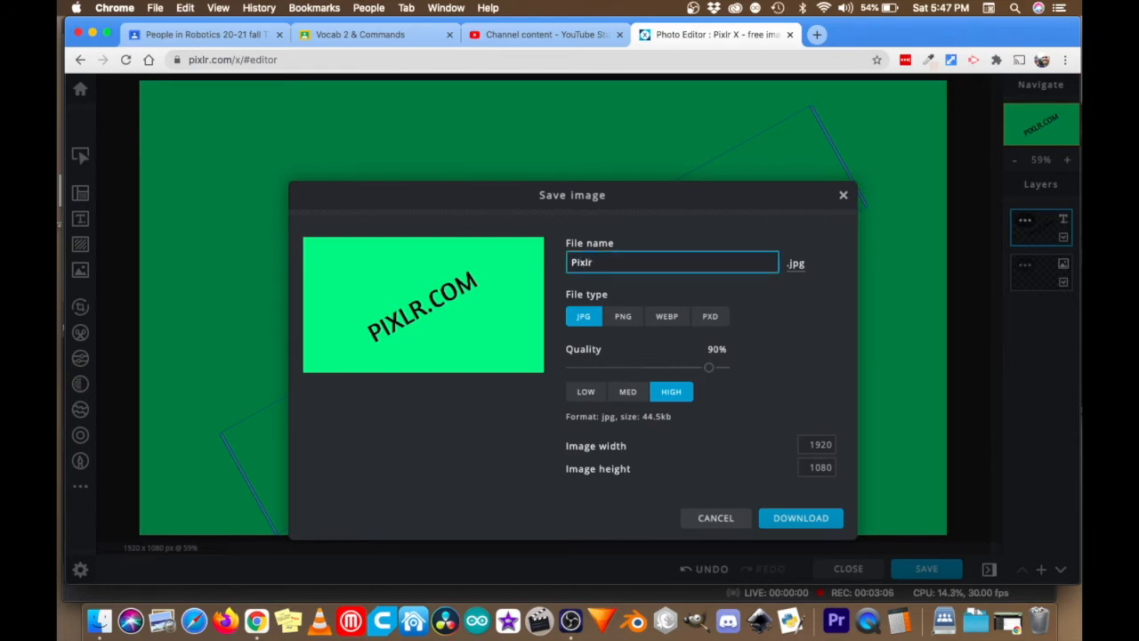
type("-logo")
left_click(624, 319)
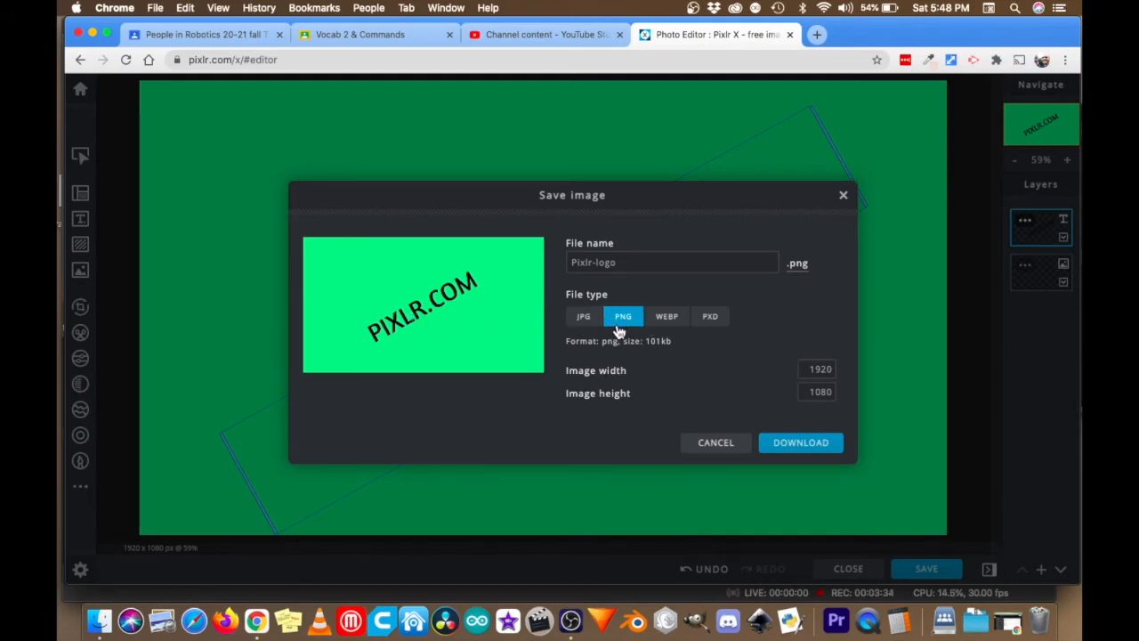
left_click(797, 450)
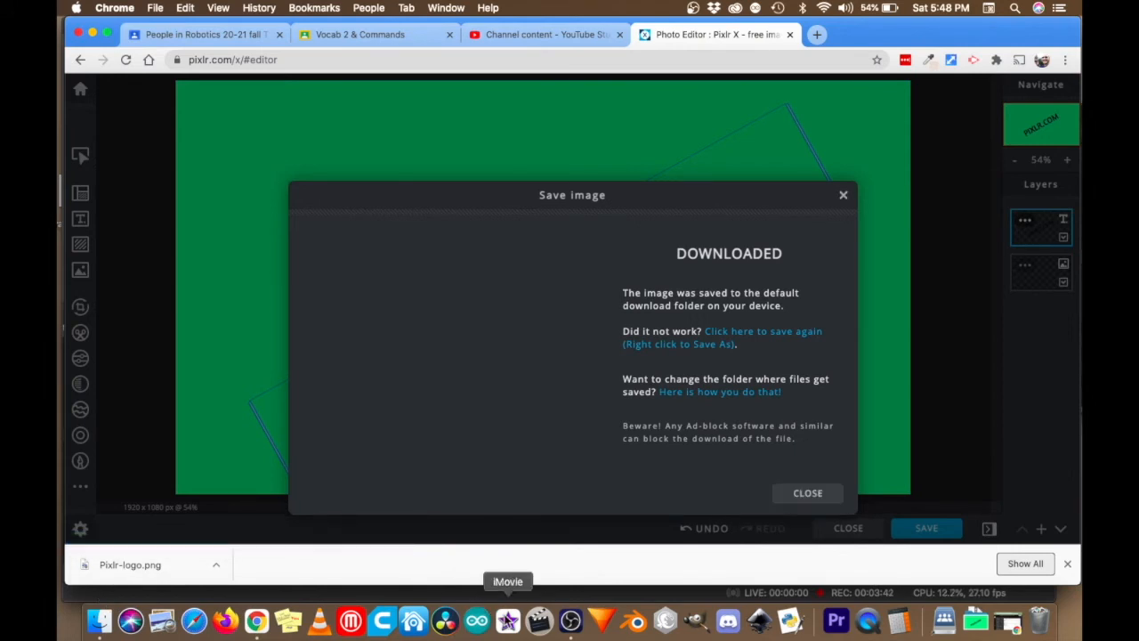
- Switch to iMovie and open the My Movie 1 project
left_click(507, 621)
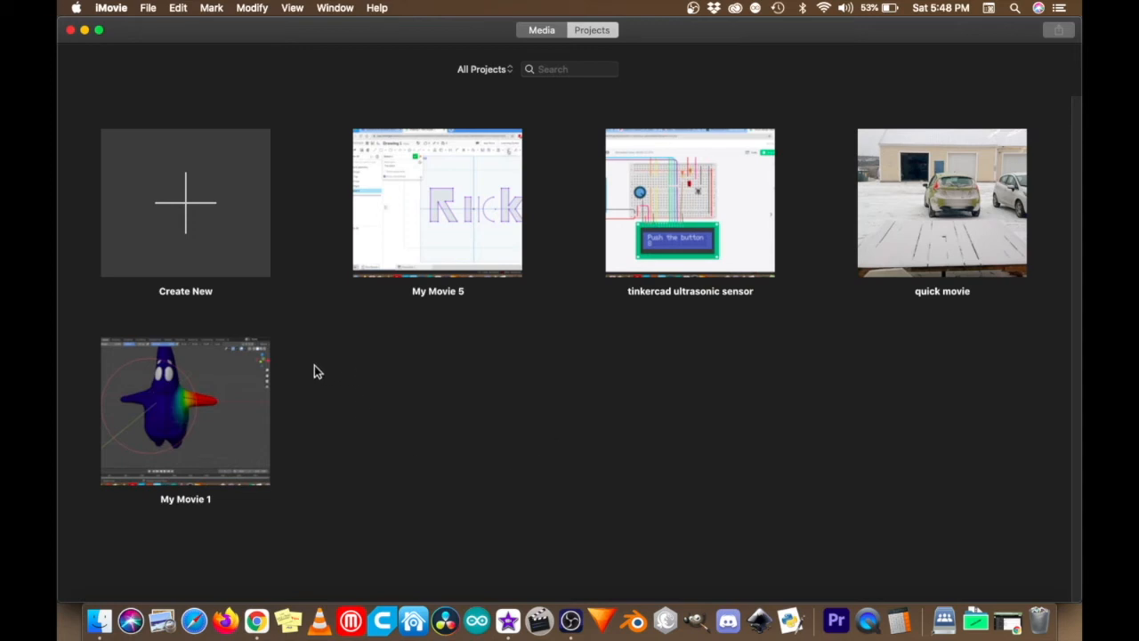
mouse_move(471, 192)
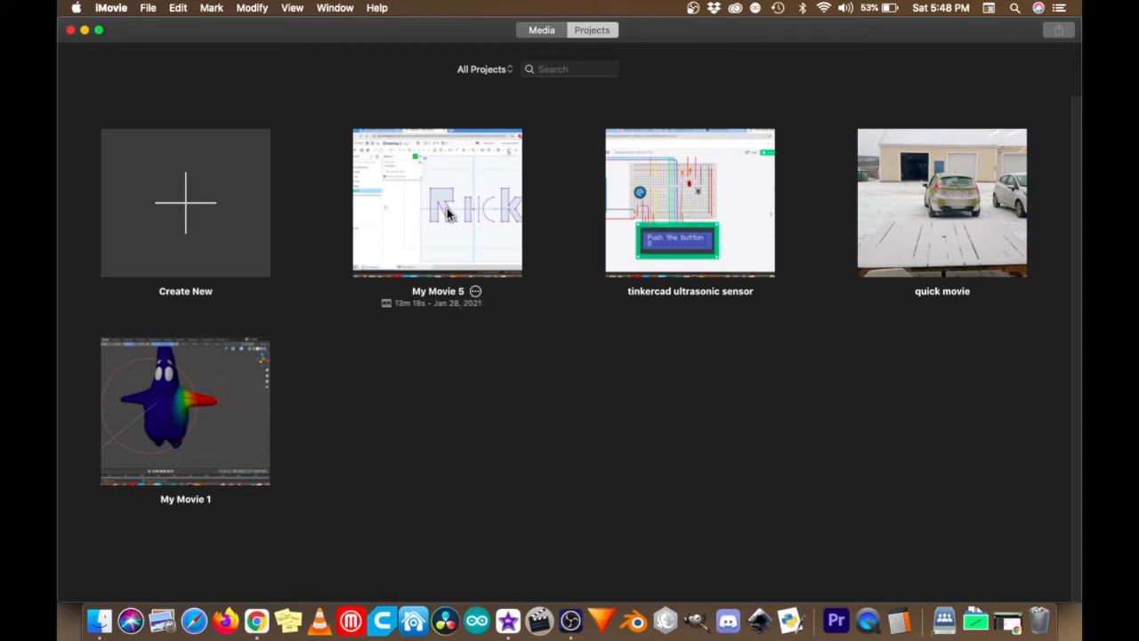
mouse_move(190, 426)
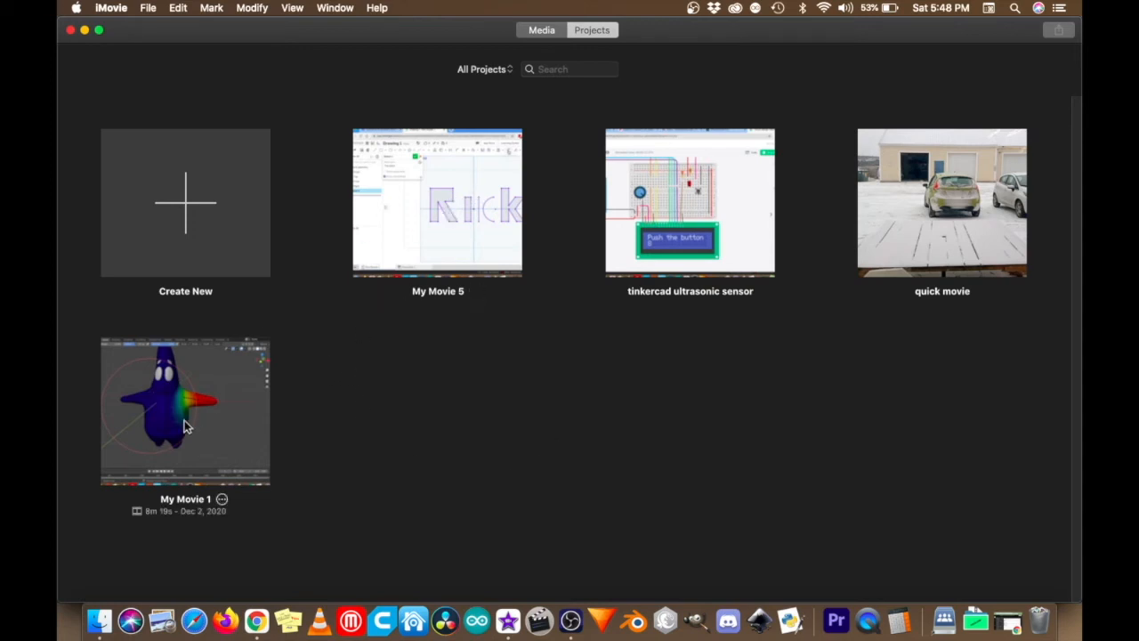
left_click(173, 415)
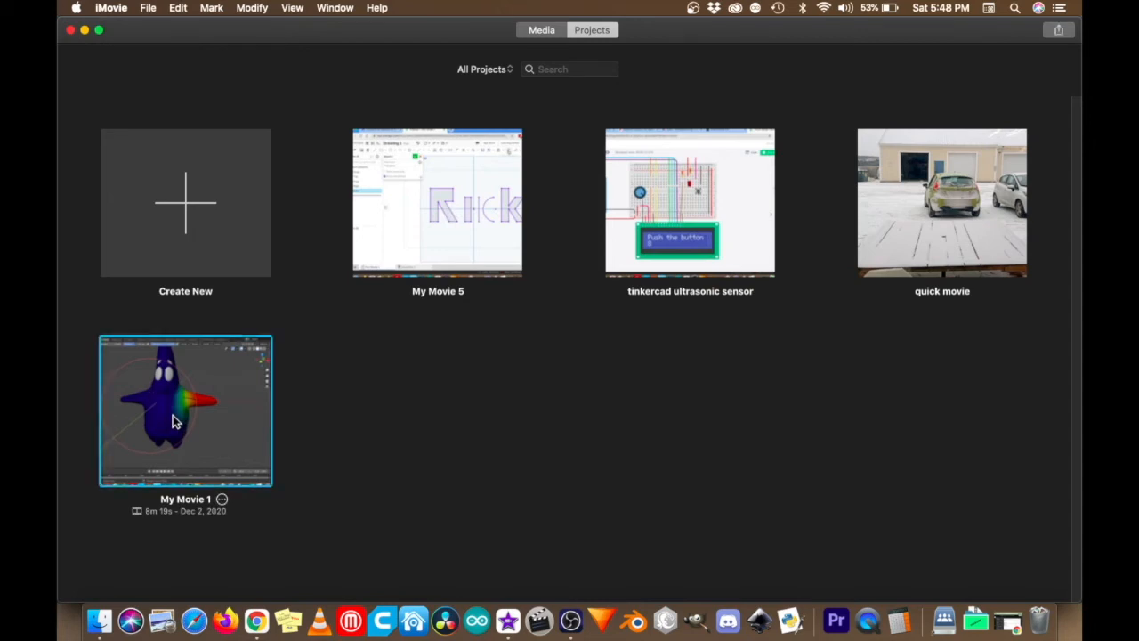
double_click(172, 414)
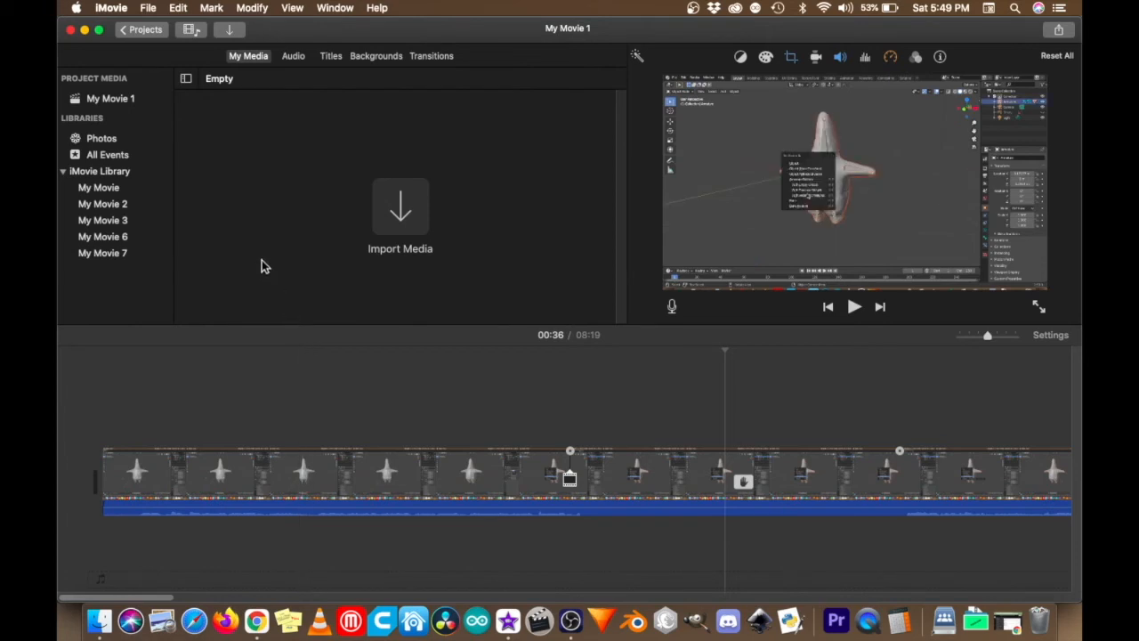
- Add Pixlr-logo.png from the Finder's Downloads folder to the iMovie timeline, above the main clip near its beginning
left_click(100, 620)
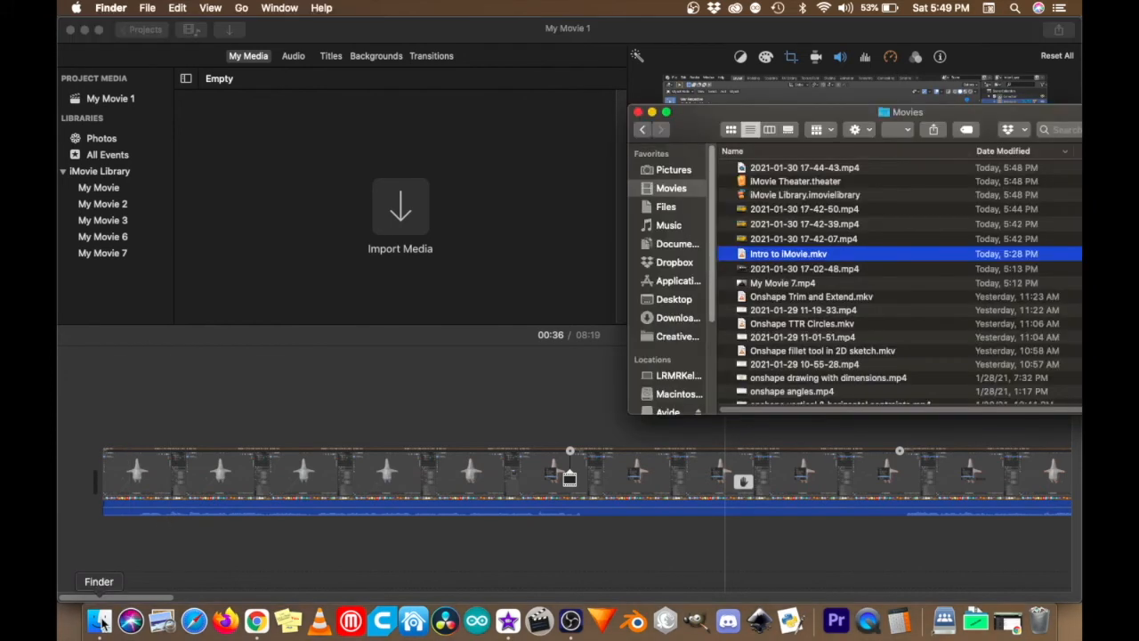
right_click(686, 319)
left_click(659, 318)
left_click(663, 324)
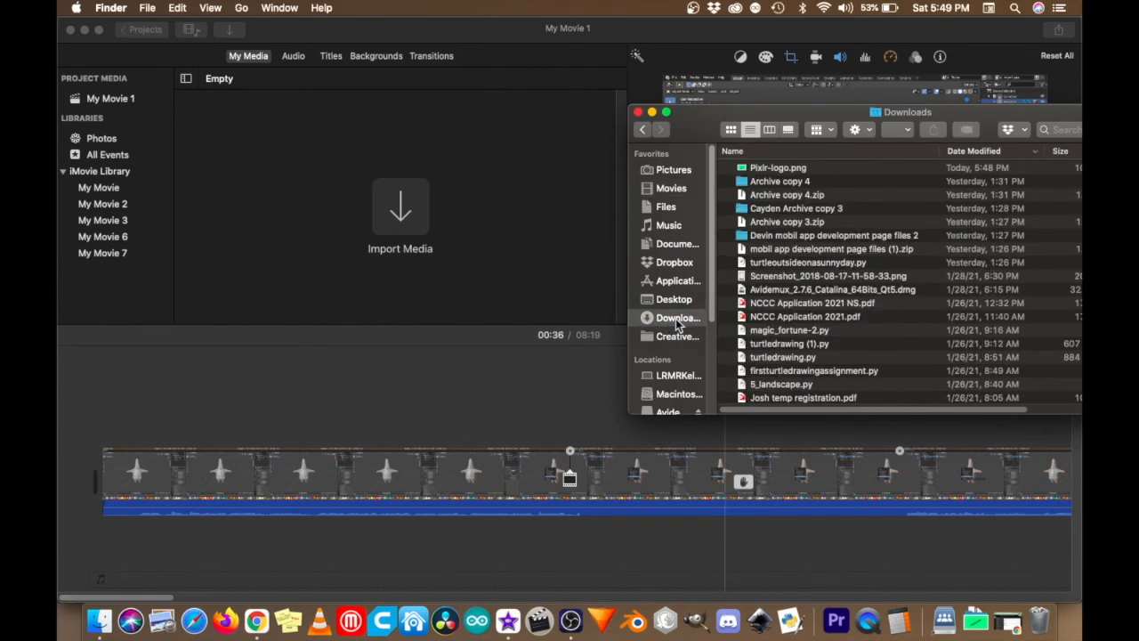
left_click_drag(779, 171, 226, 417)
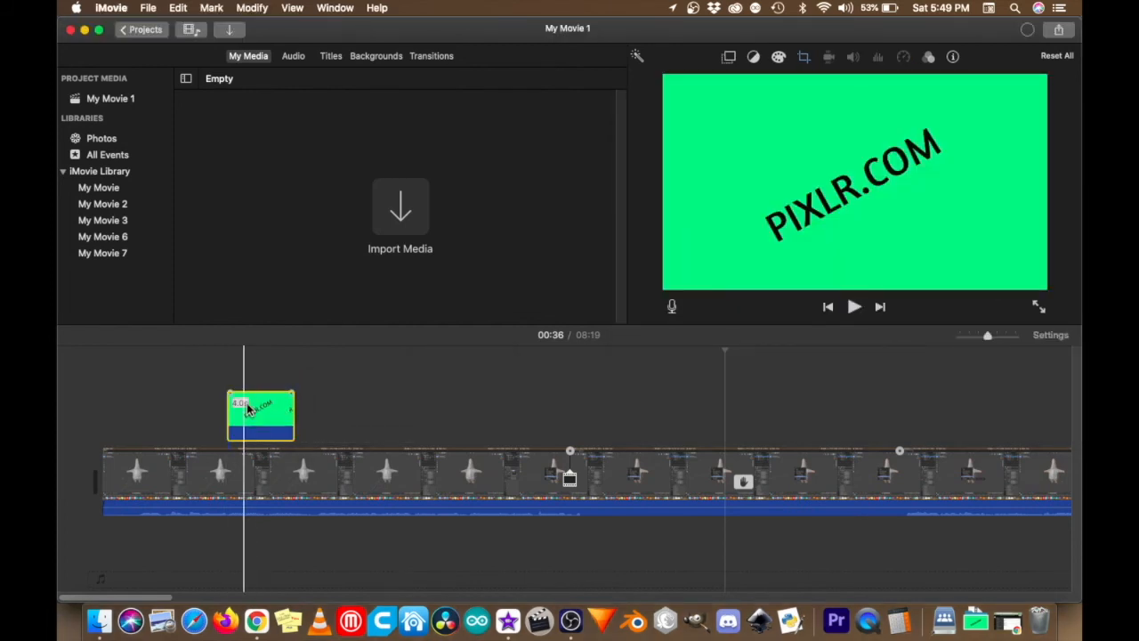
- Set the video overlay mode of the PIXLR.COM logo clip to Green/Blue Screen
left_click(255, 384)
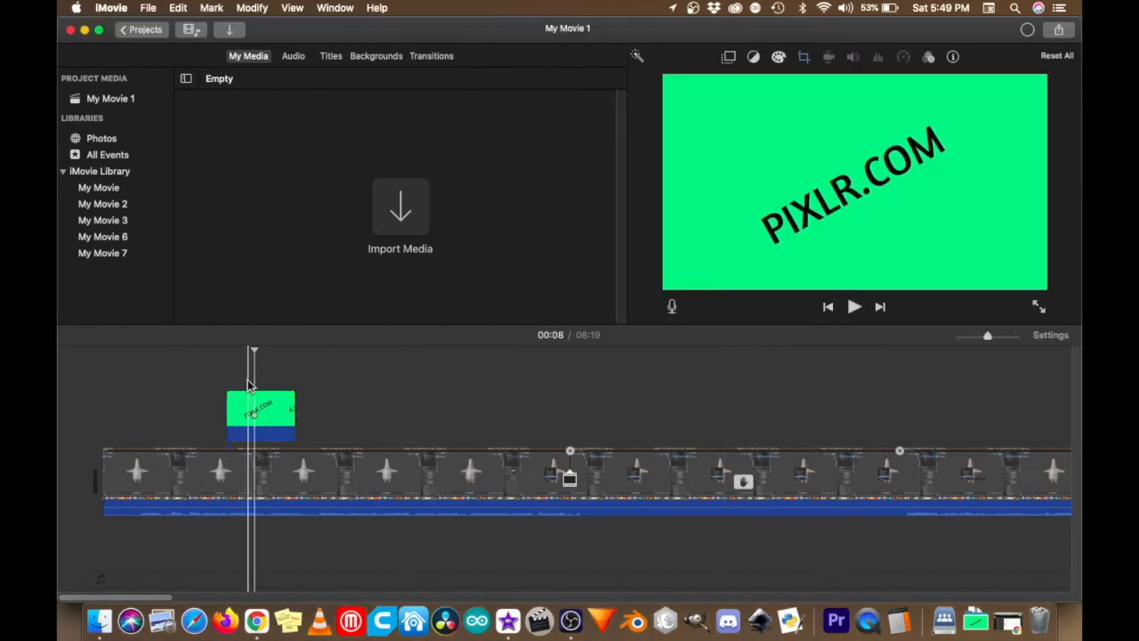
left_click(240, 385)
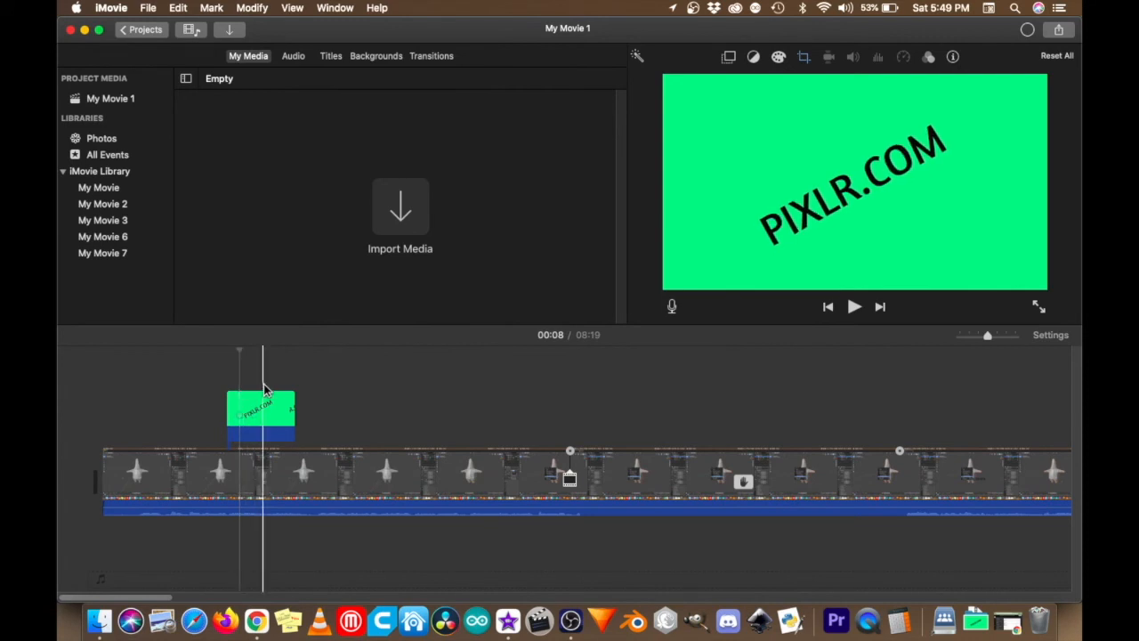
left_click(251, 398)
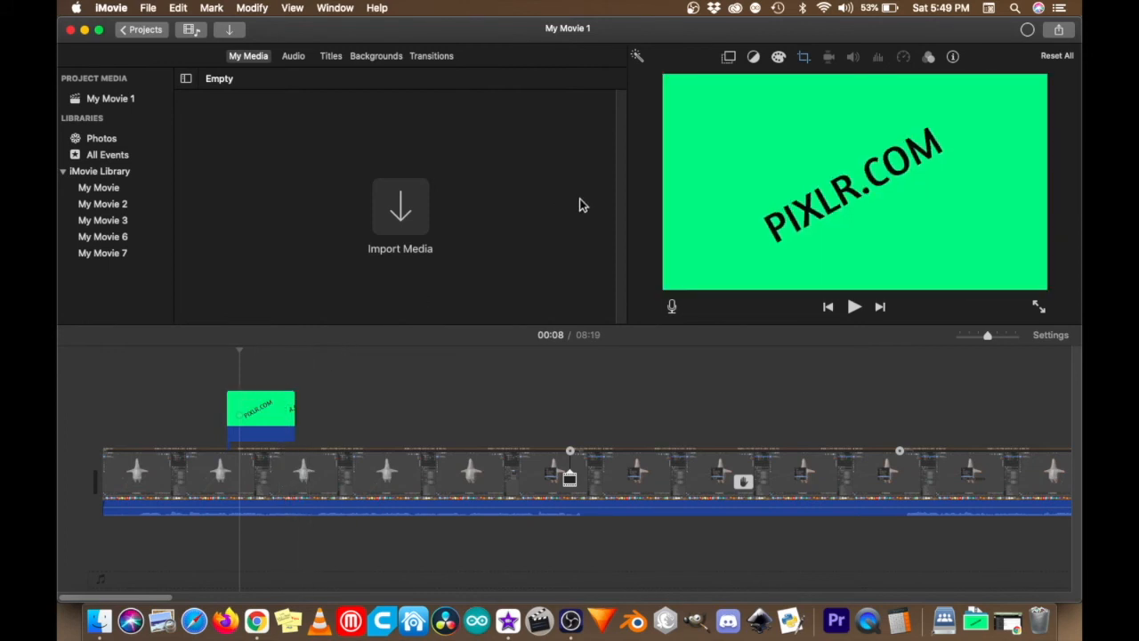
left_click(729, 59)
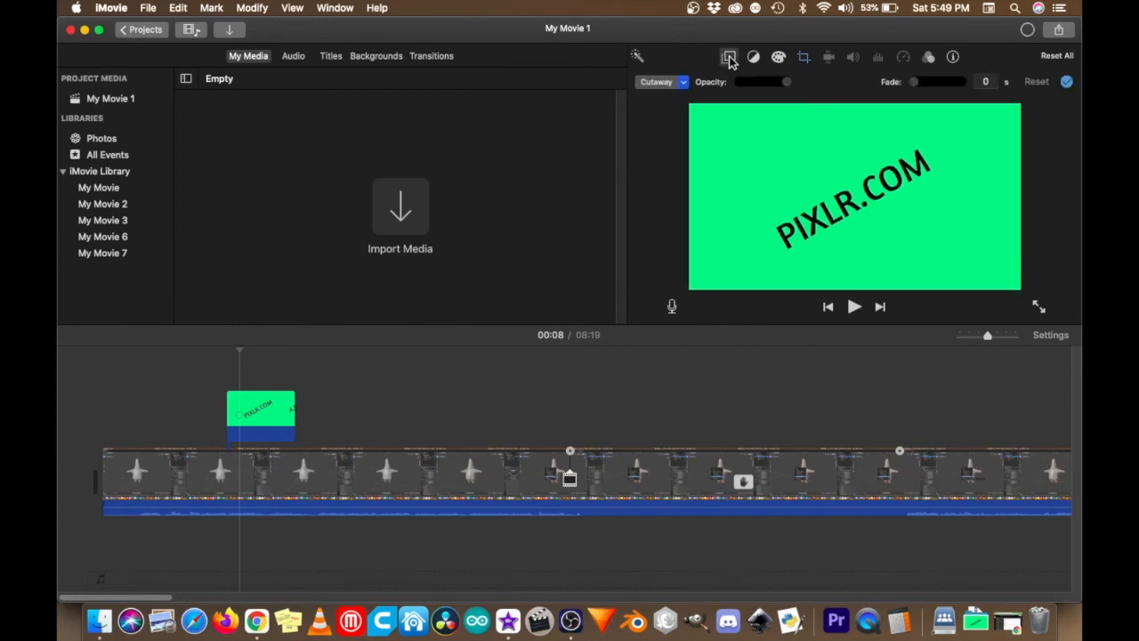
left_click(684, 88)
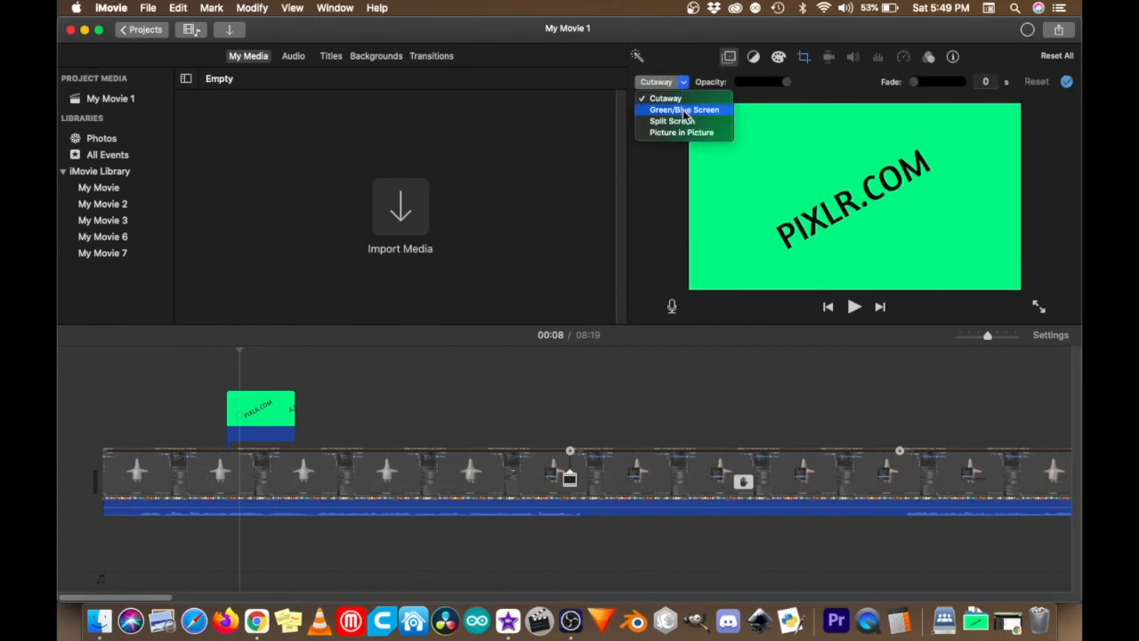
left_click(684, 110)
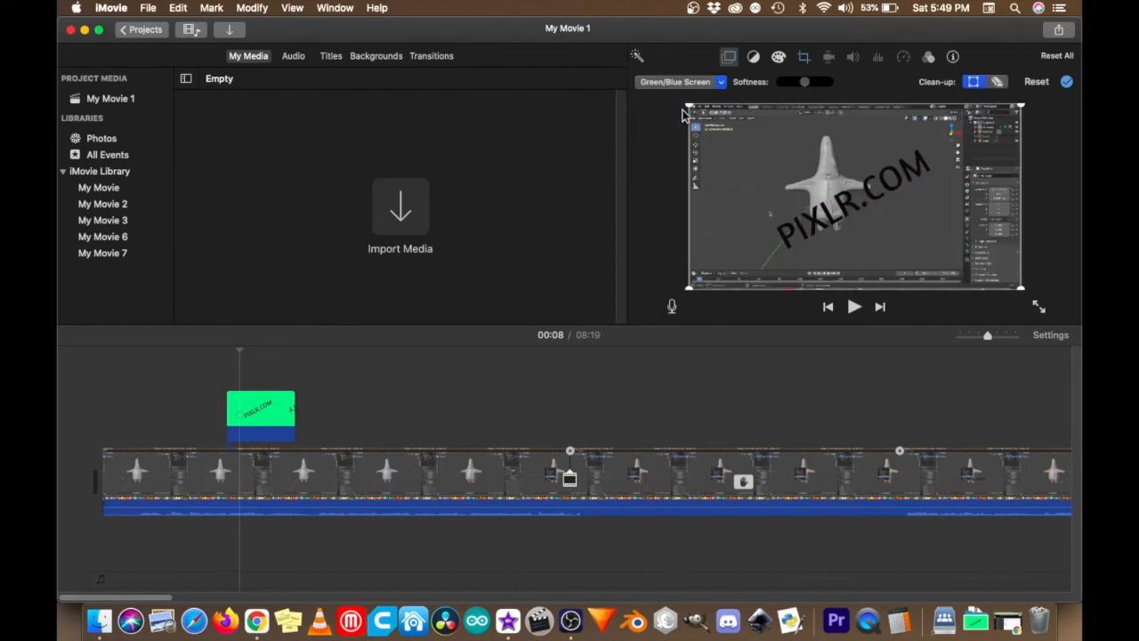